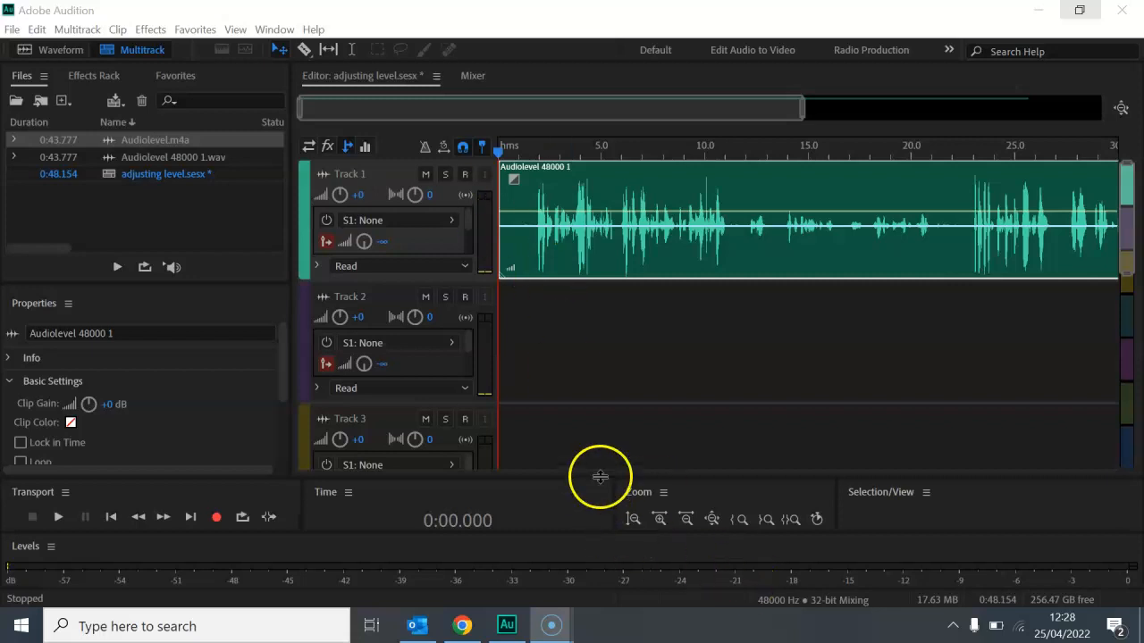
- Play the multitrack session from the start to about 21 seconds to hear its level differences
left_click(626, 317)
key("space")
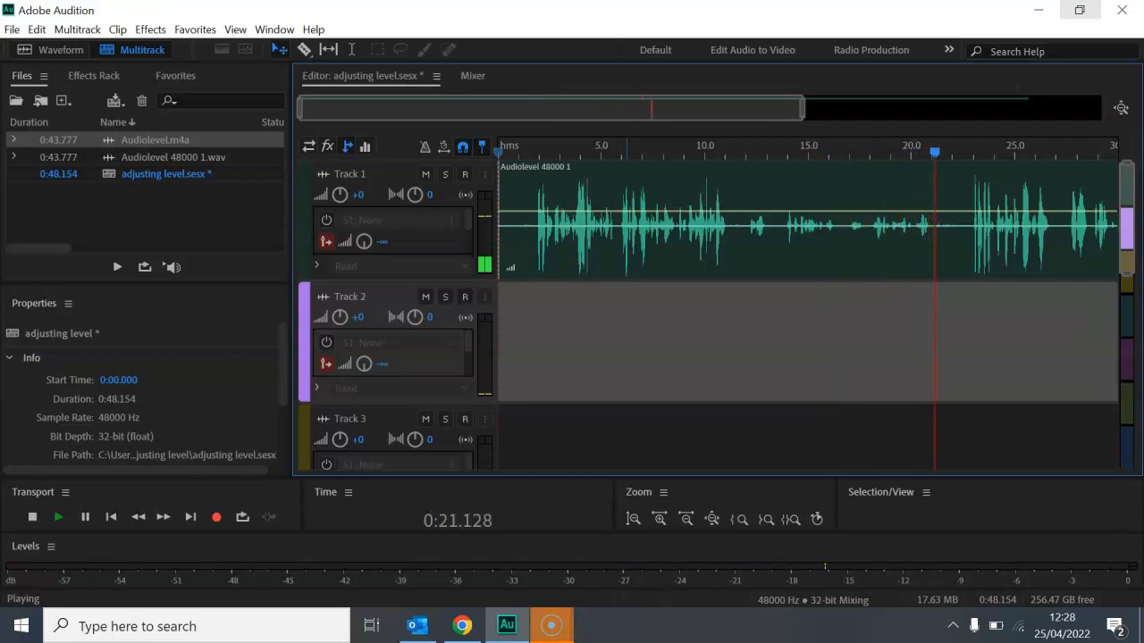
key("space")
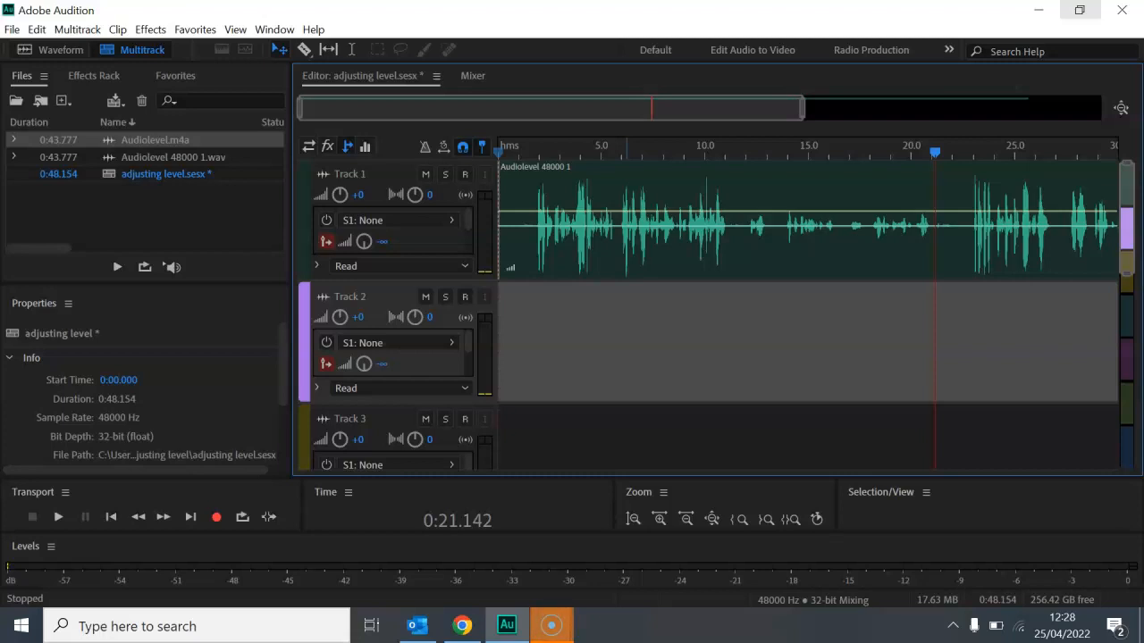
- Select the Audiolevel 48000 1 clip on Track 1
left_click(745, 195)
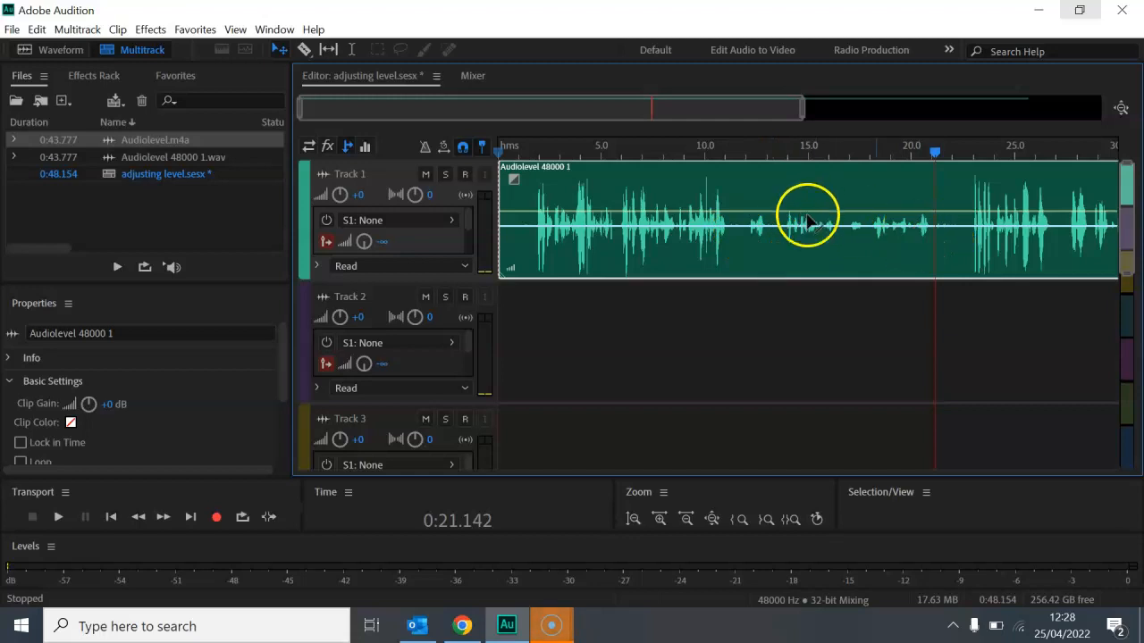
left_click(741, 213)
left_click(692, 224)
left_click(973, 219)
left_click(686, 224)
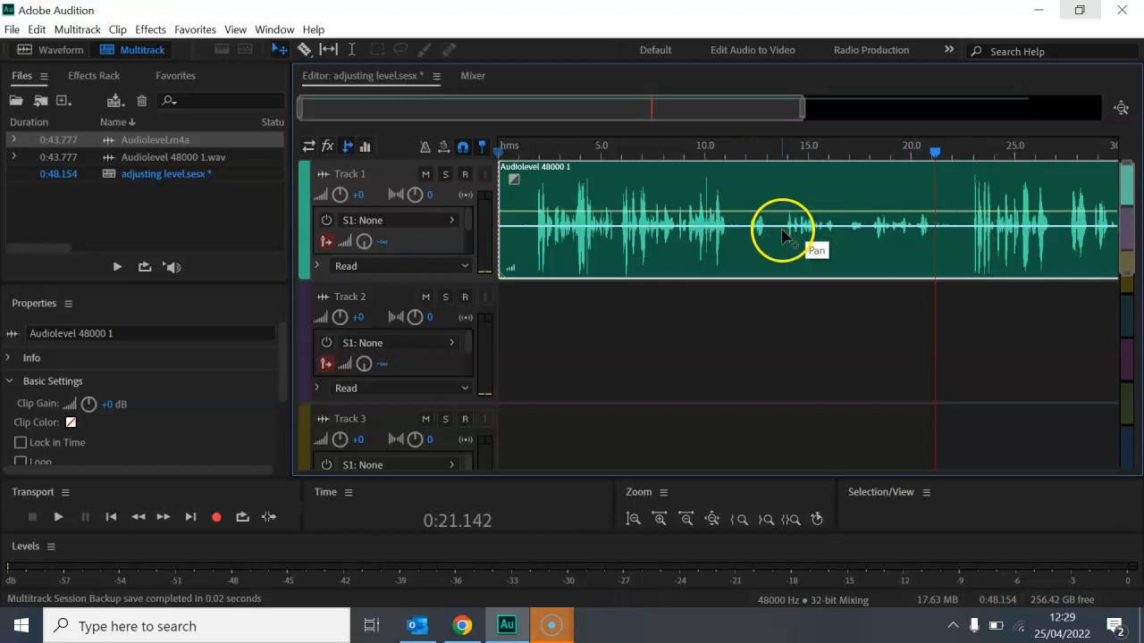
- Play the clip from its beginning to about 21 seconds while checking the level meter
left_click(503, 154)
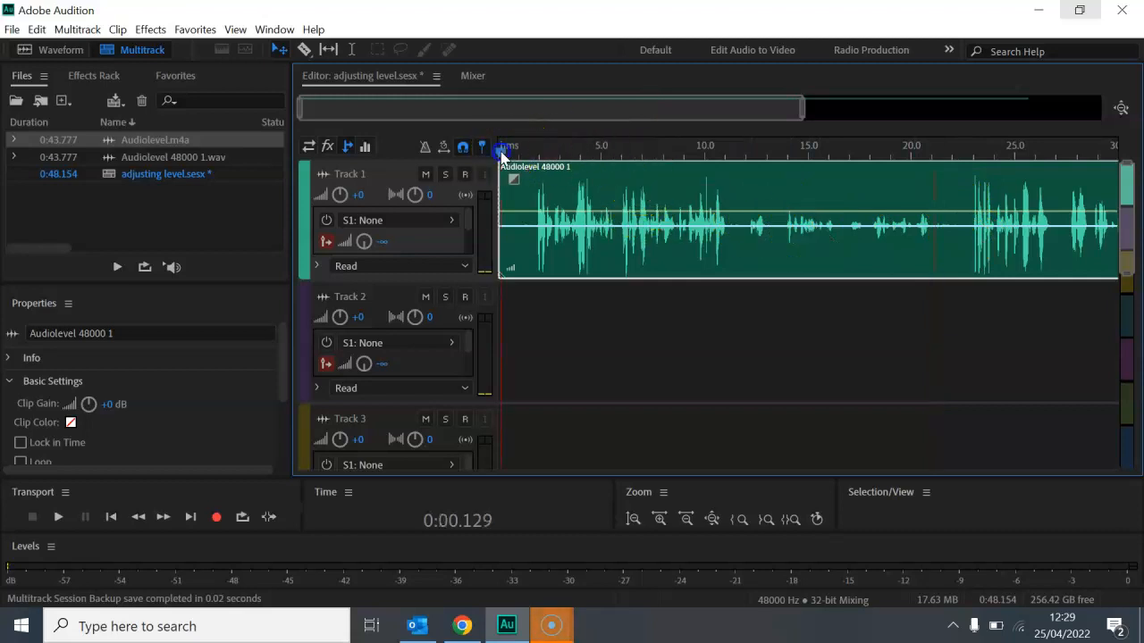
scroll(503, 154, "down", 1)
key("space")
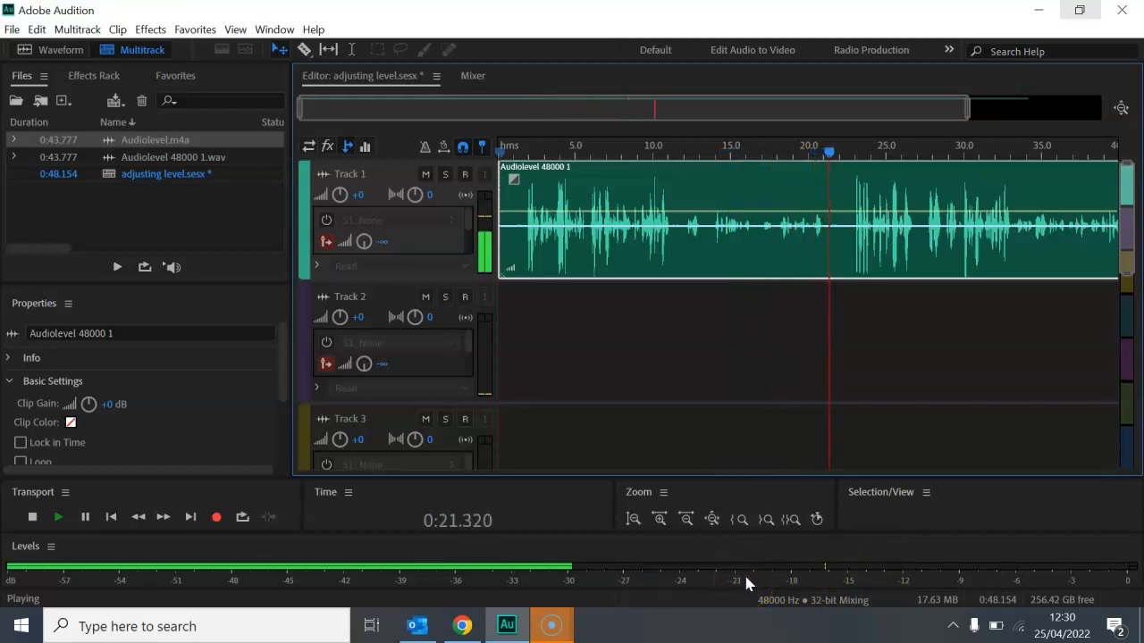
key("space")
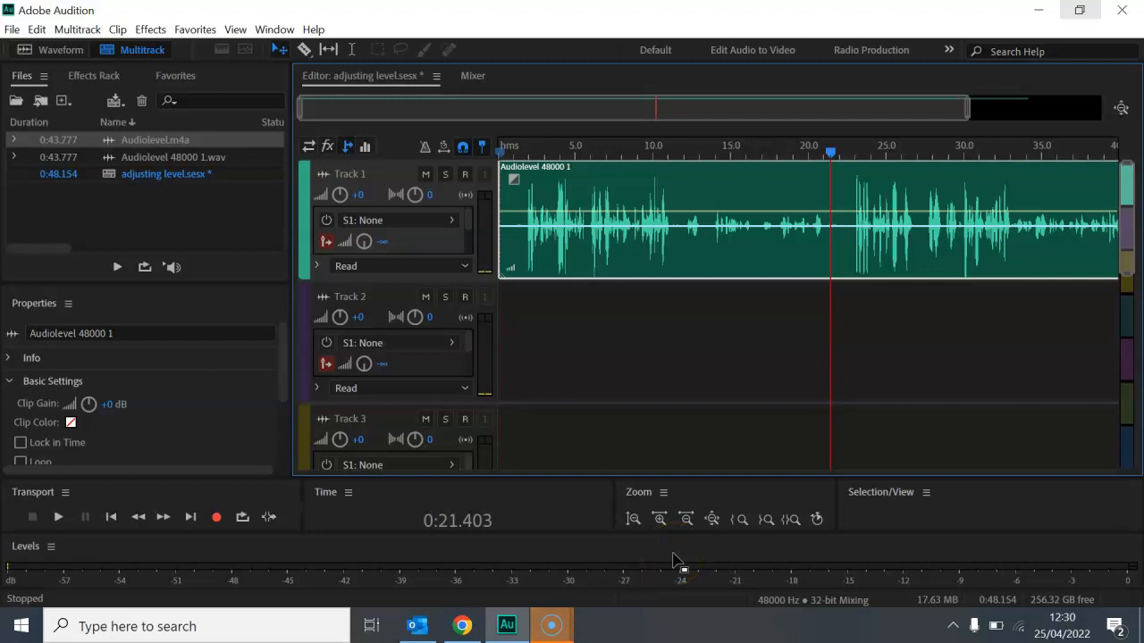
- Add volume keyframe pairs on the Track 1 clip just before and after the quiet passage, at about 11.5 and 22 seconds
left_click(677, 218)
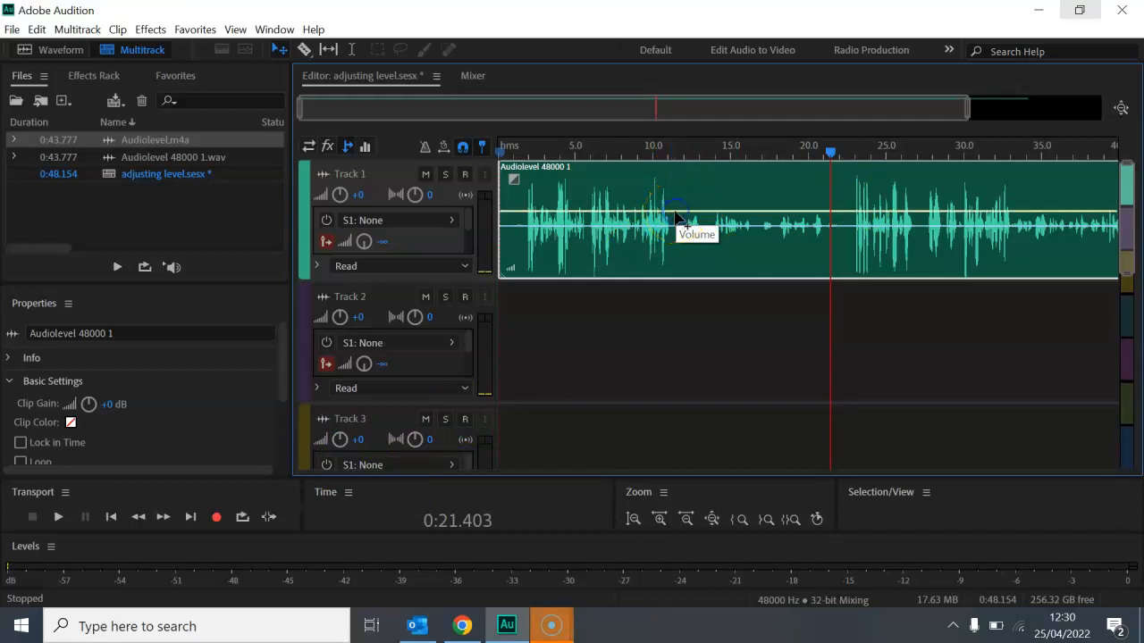
left_click(677, 218)
left_click(838, 218)
left_click(848, 214)
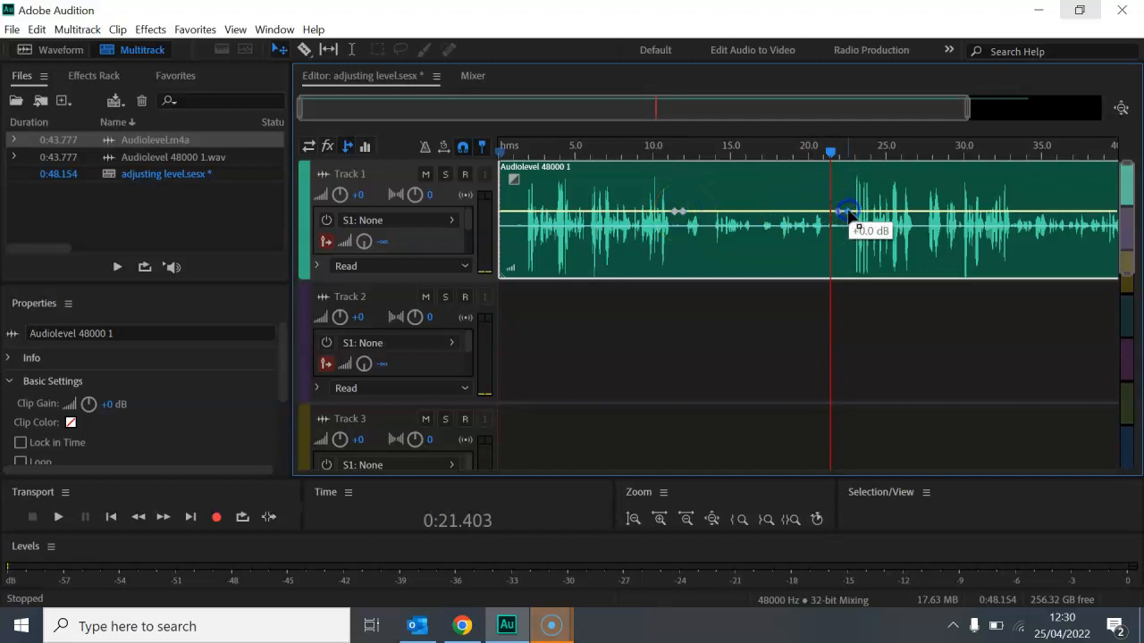
- Raise the two inner volume keyframes around the quiet passage to about +7 dB
left_click(686, 217)
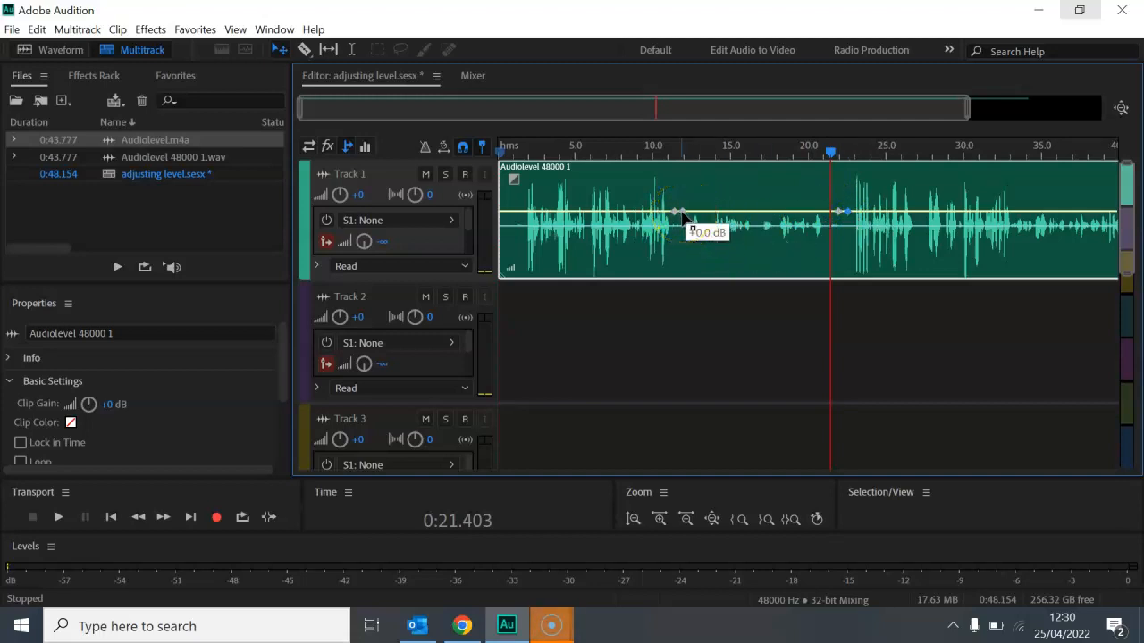
left_click_drag(683, 218, 684, 195)
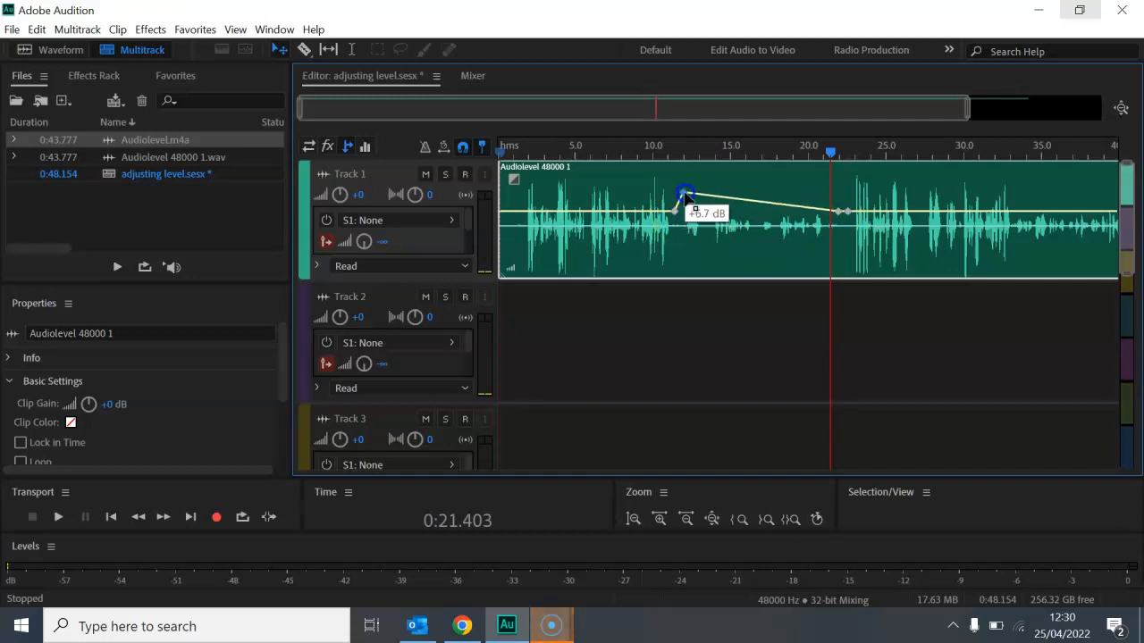
left_click(841, 211)
left_click_drag(842, 211, 840, 194)
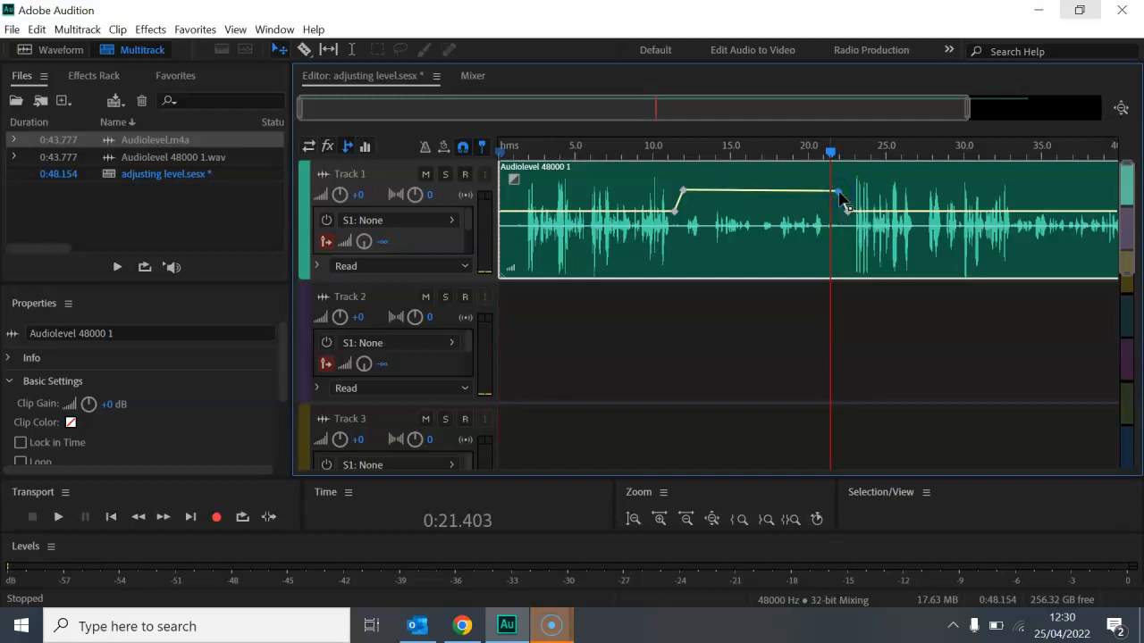
- Play the clip from about 2.5 to 21 seconds to check the level of the quiet passage
left_click(661, 159)
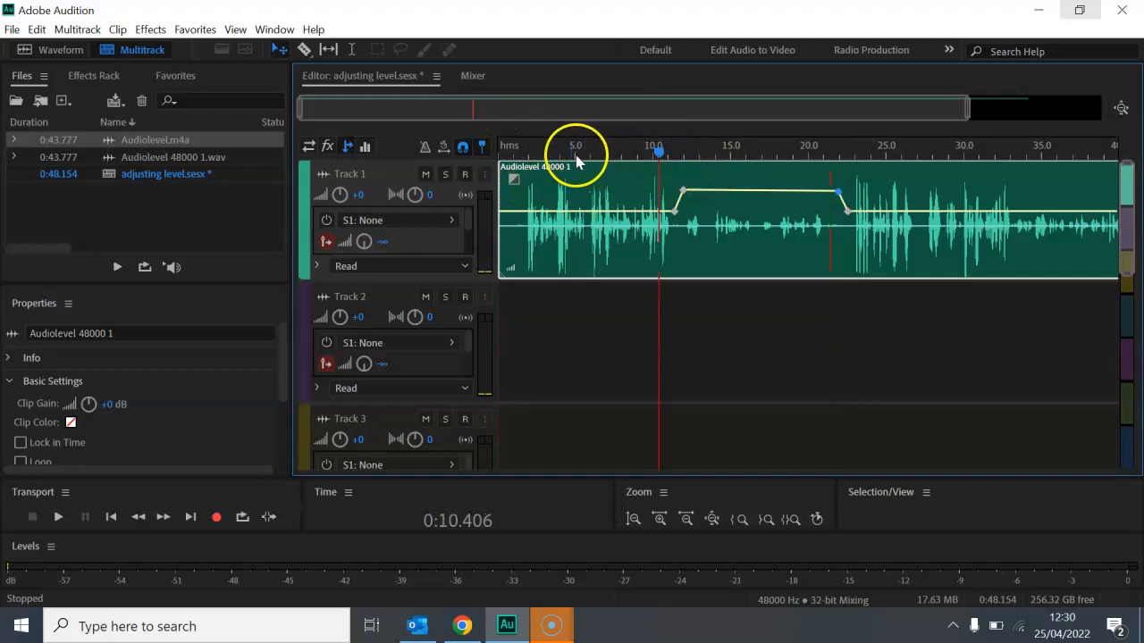
left_click(537, 151)
key("space")
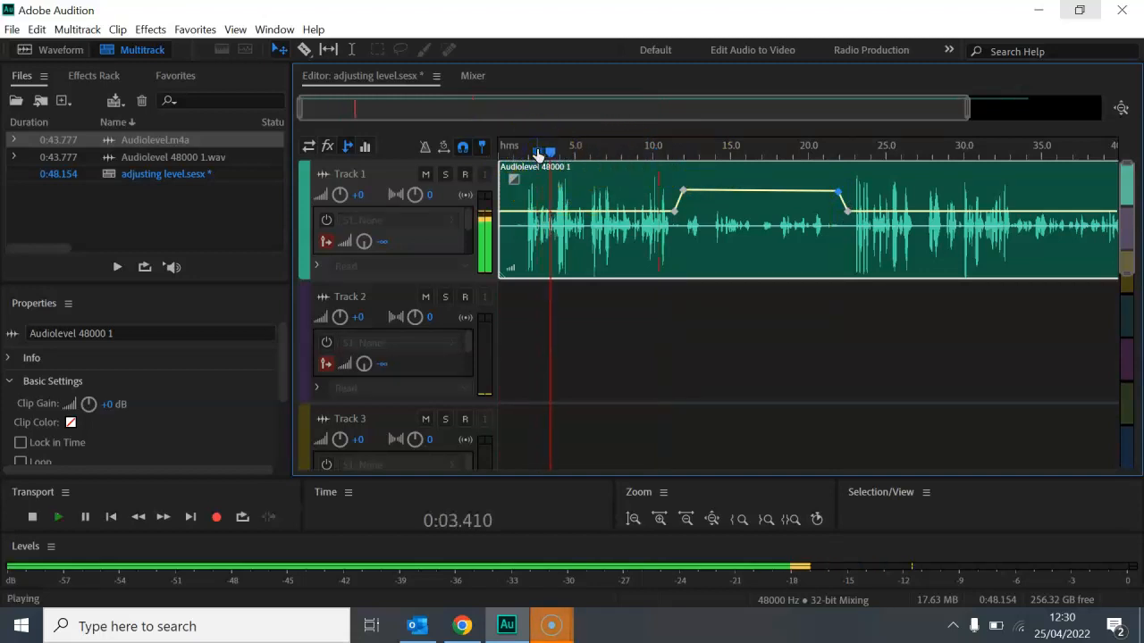
left_click(1026, 591)
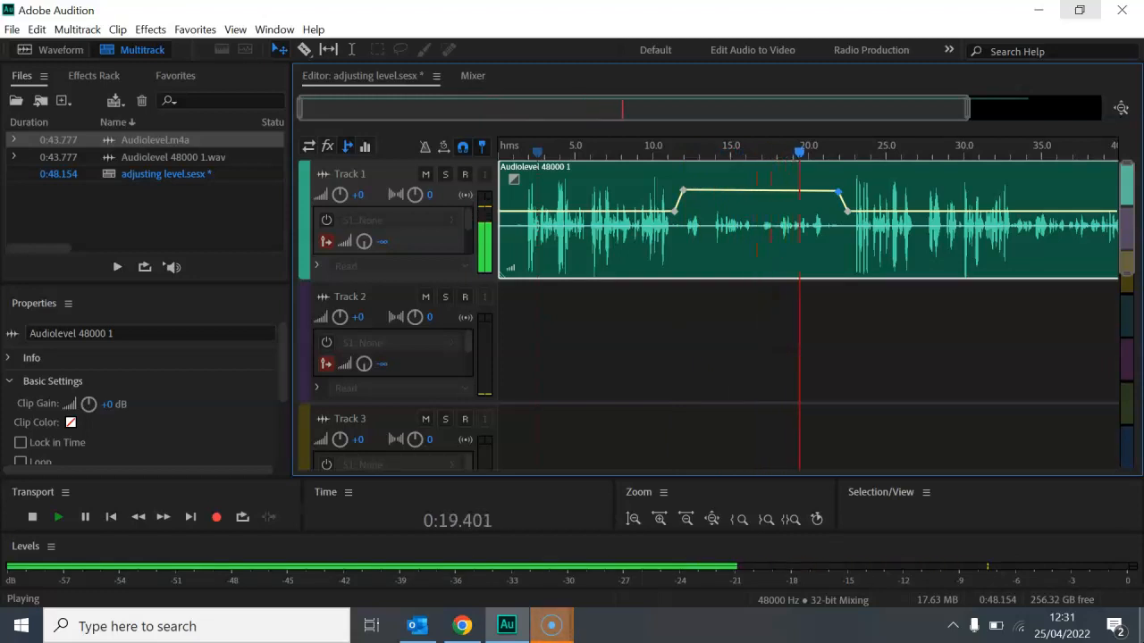
key("space")
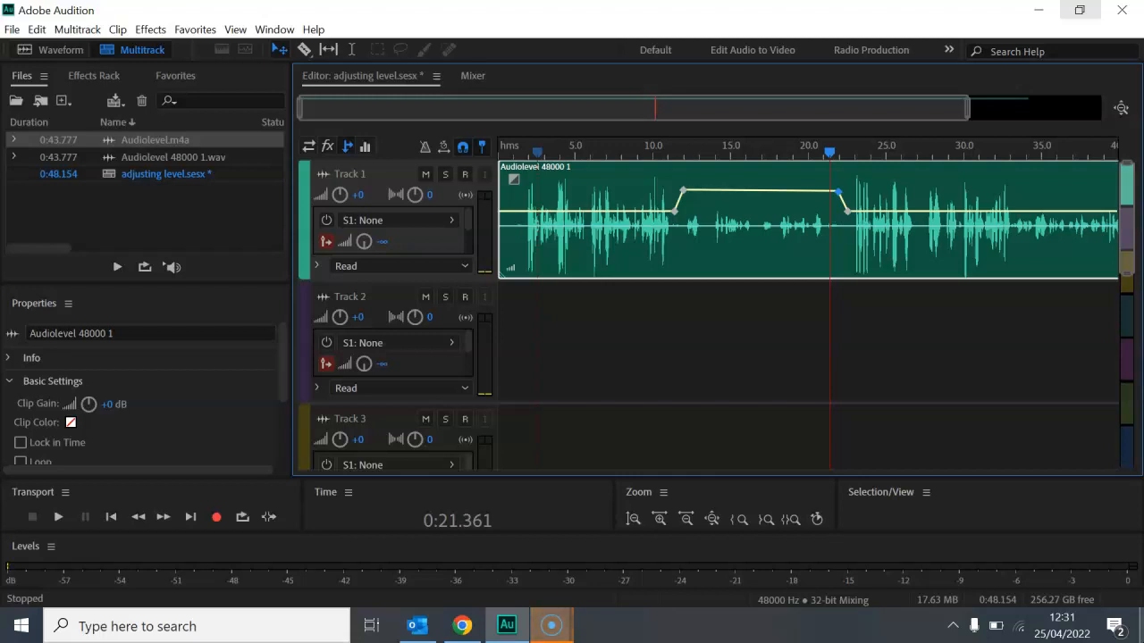
- Undo the volume keyframe edits on the Track 1 clip
key("ctrl+z")
key("ctrl+z")
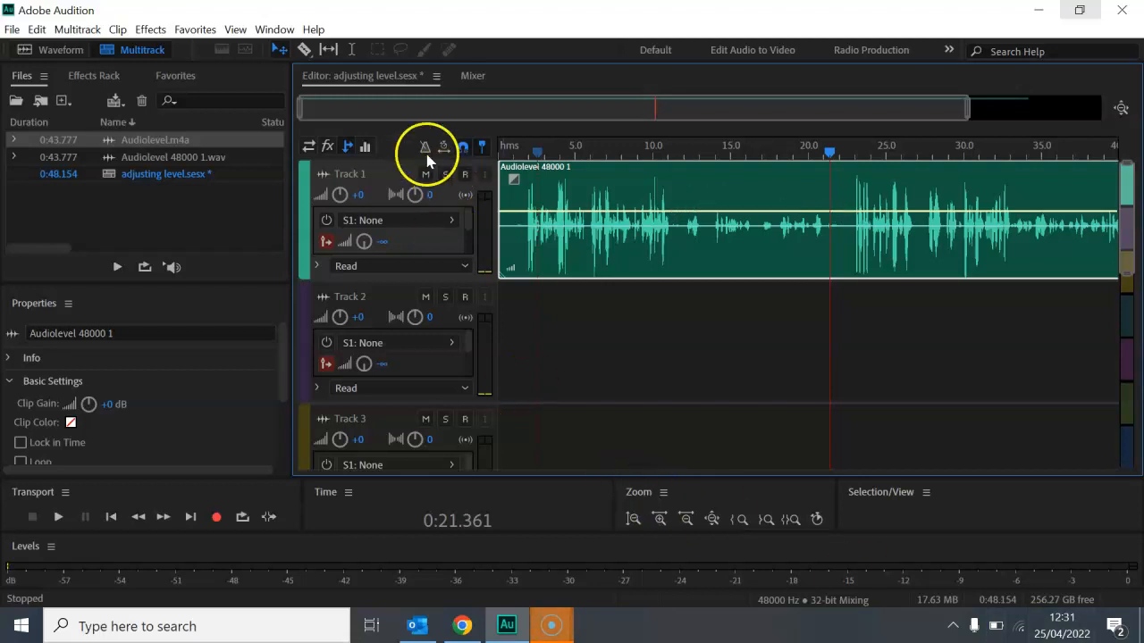
- Split the Track 1 clip with the Razor tool at about 11.5 and 22 seconds, on either side of the quiet passage
left_click(304, 50)
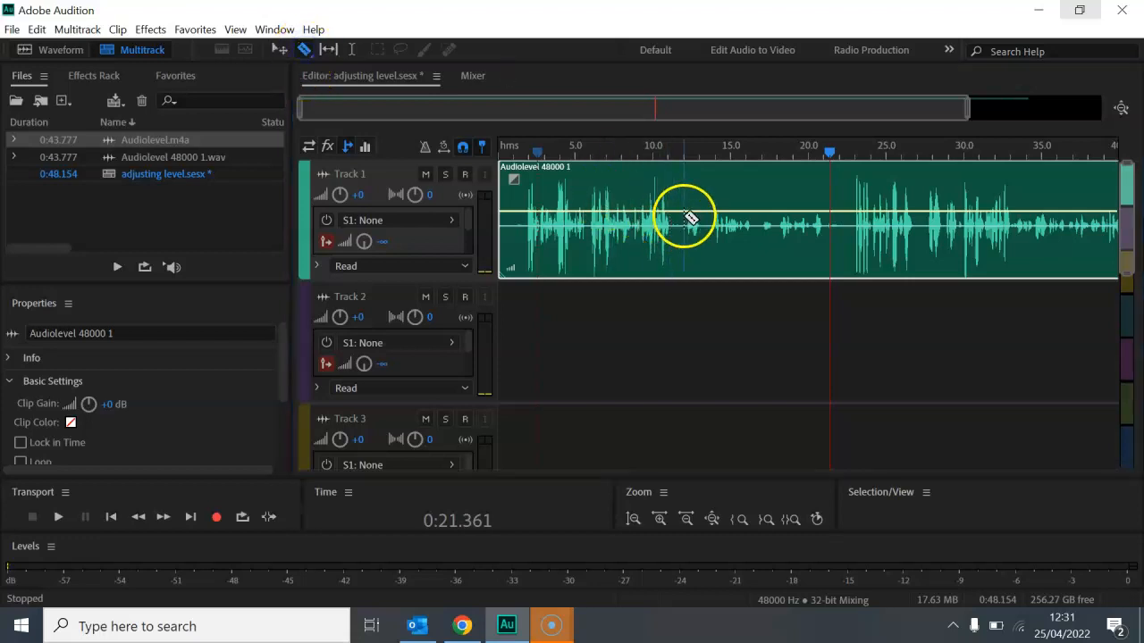
left_click(679, 216)
left_click(840, 204)
- Set the clip gain of the middle, quiet clip on Track 1 to 7 dB
left_click(279, 50)
left_click(756, 193)
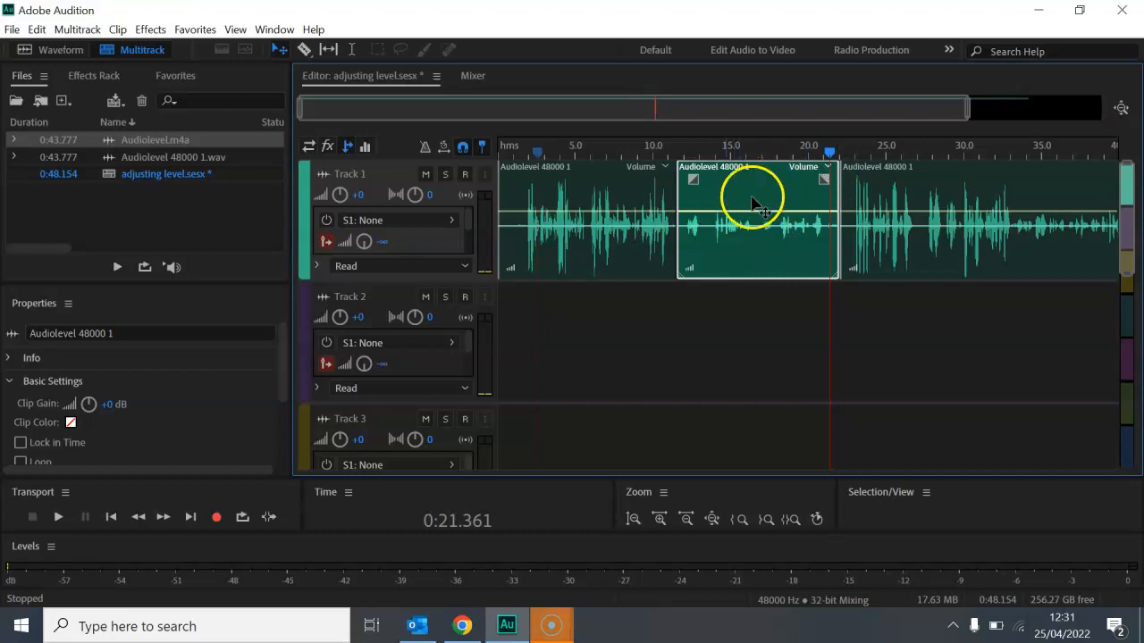
left_click(105, 407)
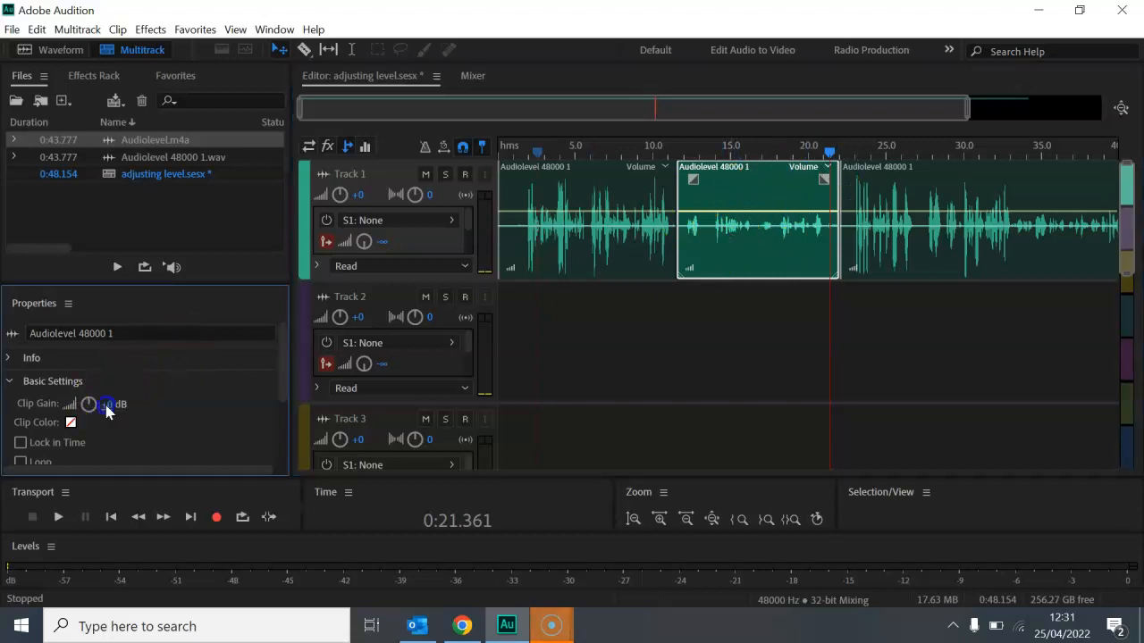
type("7")
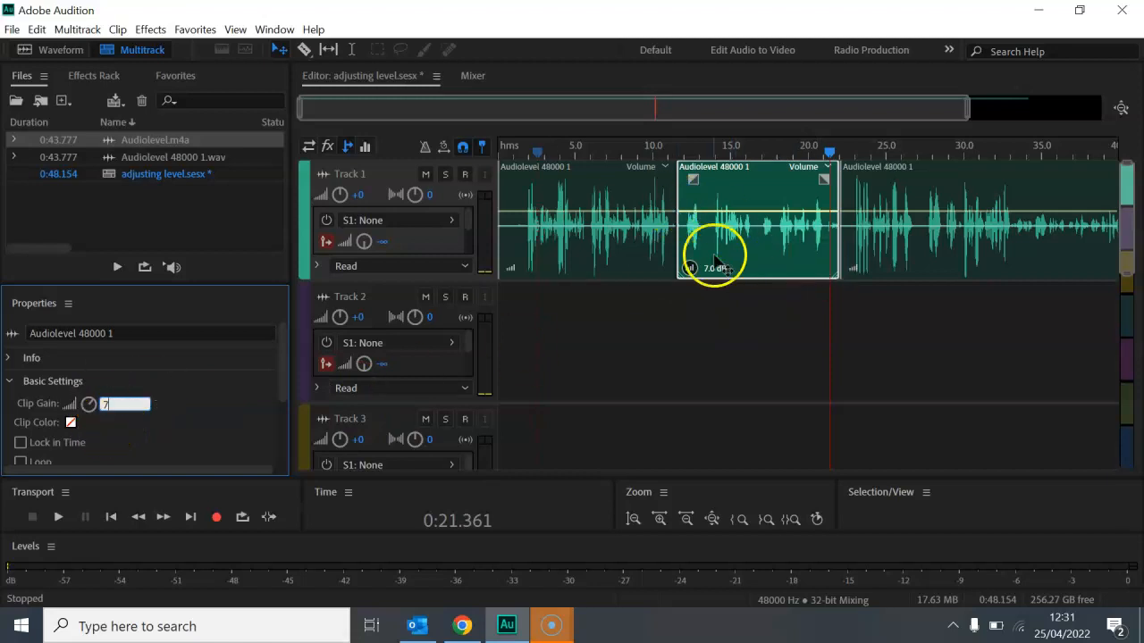
- Play the middle clip from about 12.5 to 15 seconds to check its level
left_click(690, 152)
key("space")
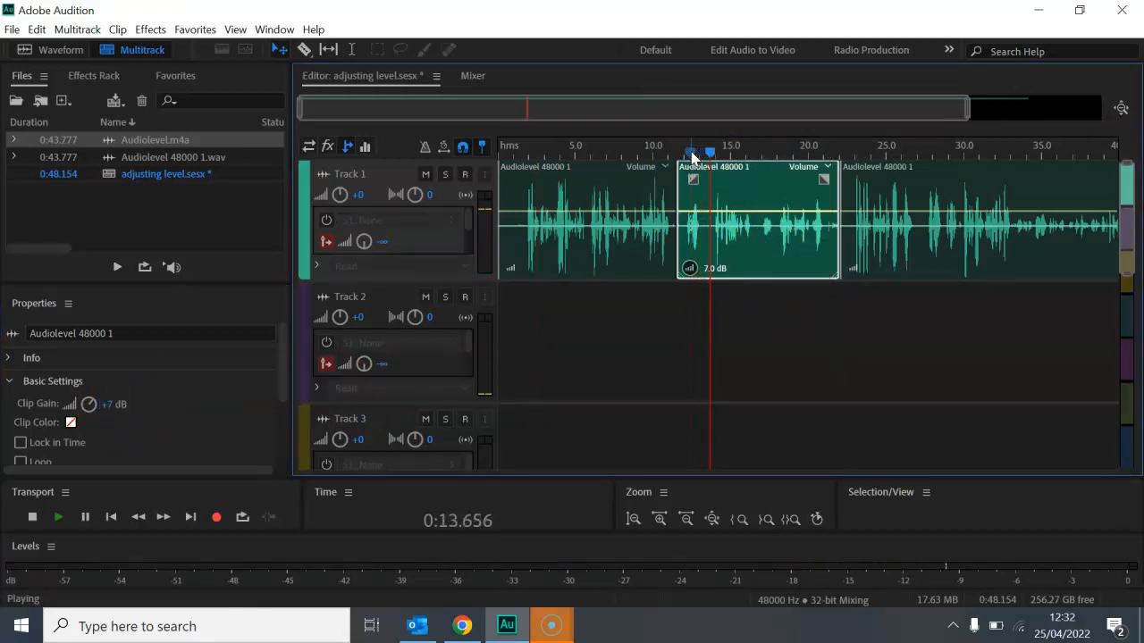
key("space")
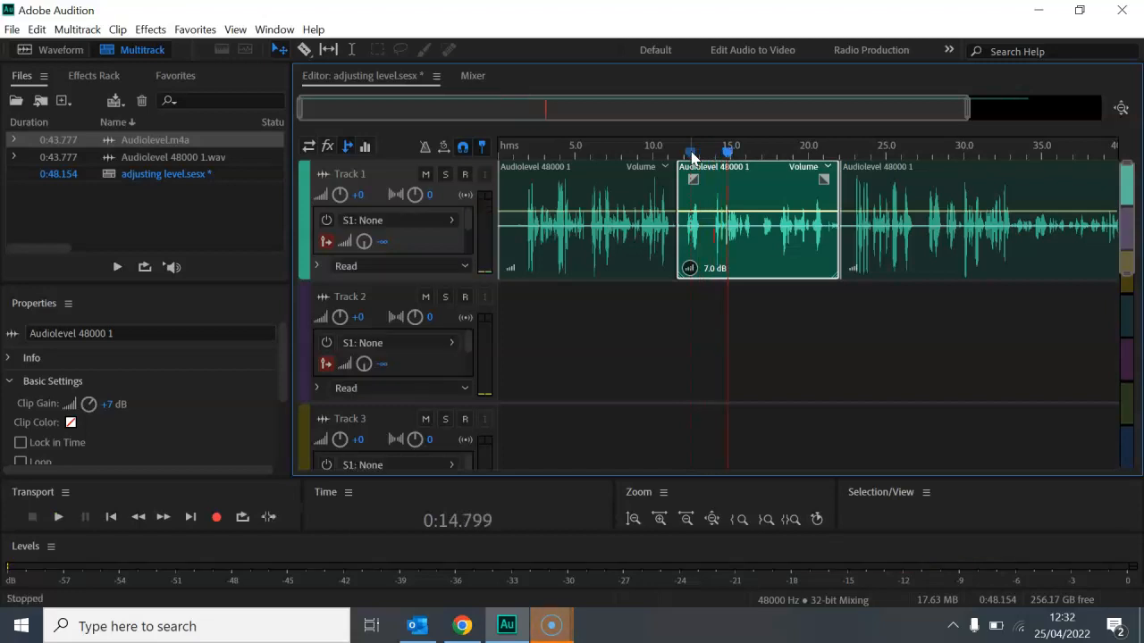
- Undo the clip gain change and both splits on Track 1
key("ctrl+z")
key("ctrl+z")
key("ctrl+z")
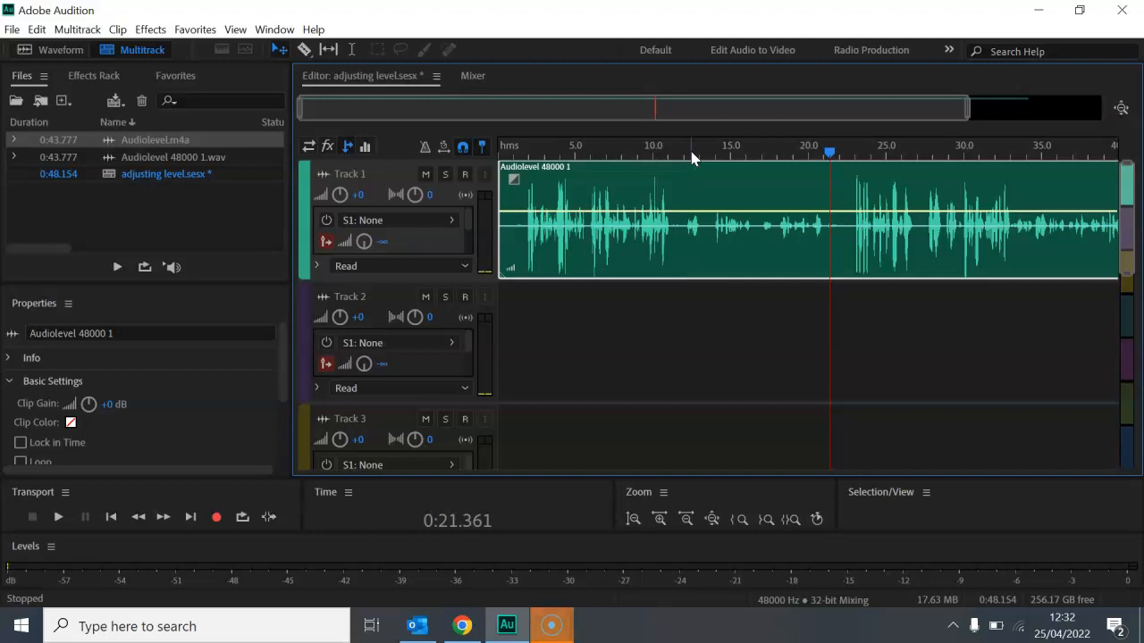
- Open the Track 1 clip in the waveform editor and select the quiet passage from about 11.9 to 22.6 seconds
right_click(647, 181)
double_click(647, 182)
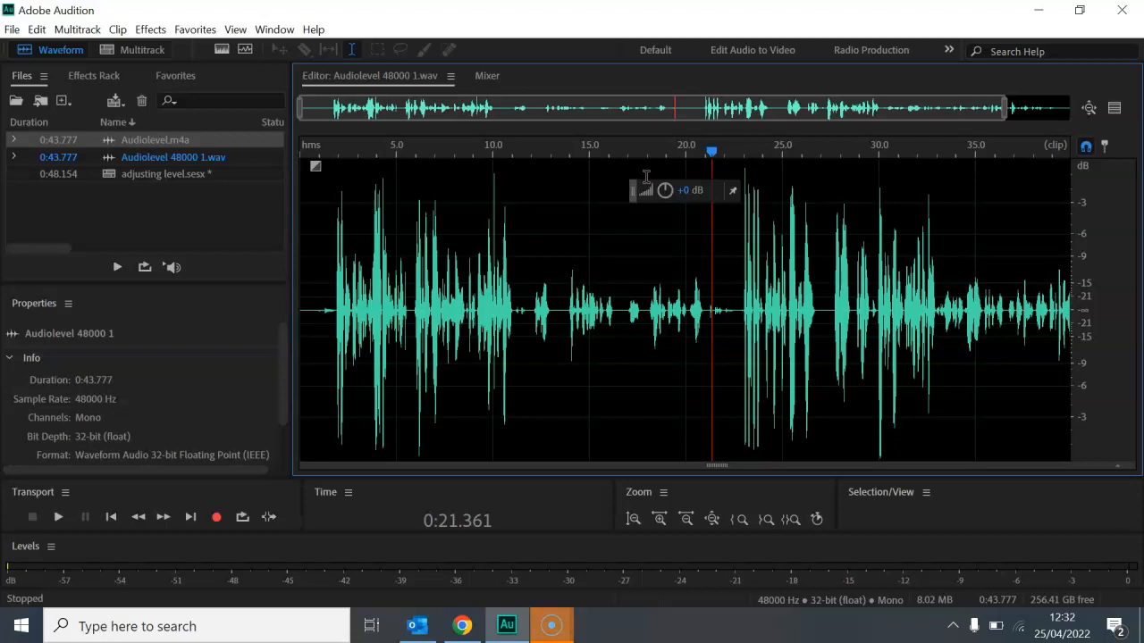
left_click(529, 318)
left_click_drag(529, 318, 736, 314)
- Amplify the selected quiet passage by 7 dB and return to the multitrack session
left_click(643, 265)
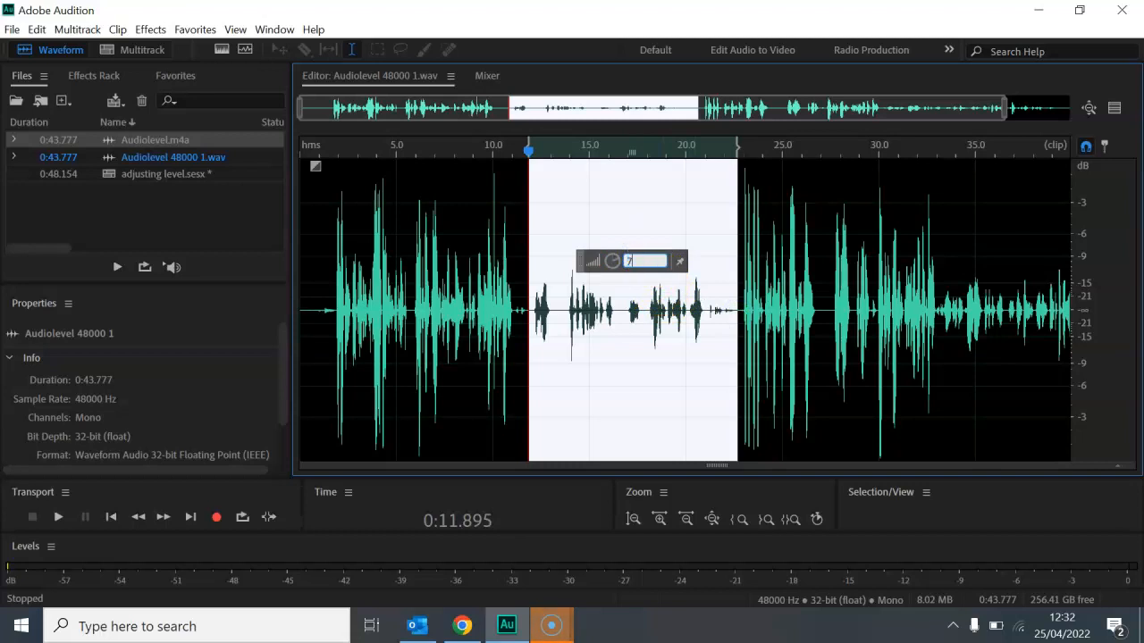
type("7")
key("Return")
left_click(883, 262)
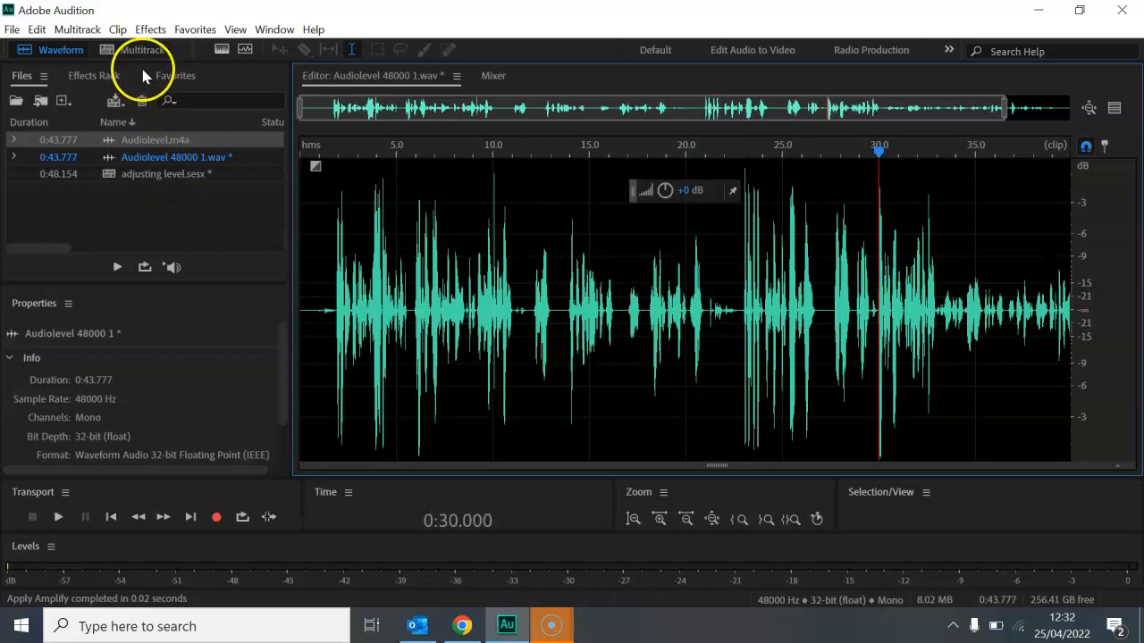
left_click(148, 56)
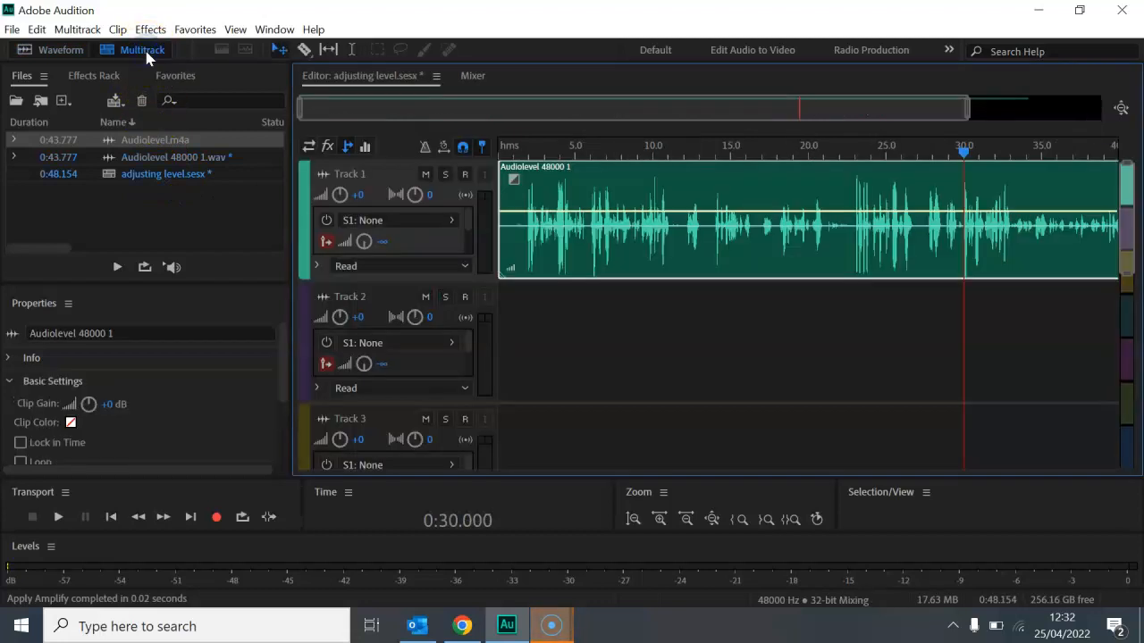